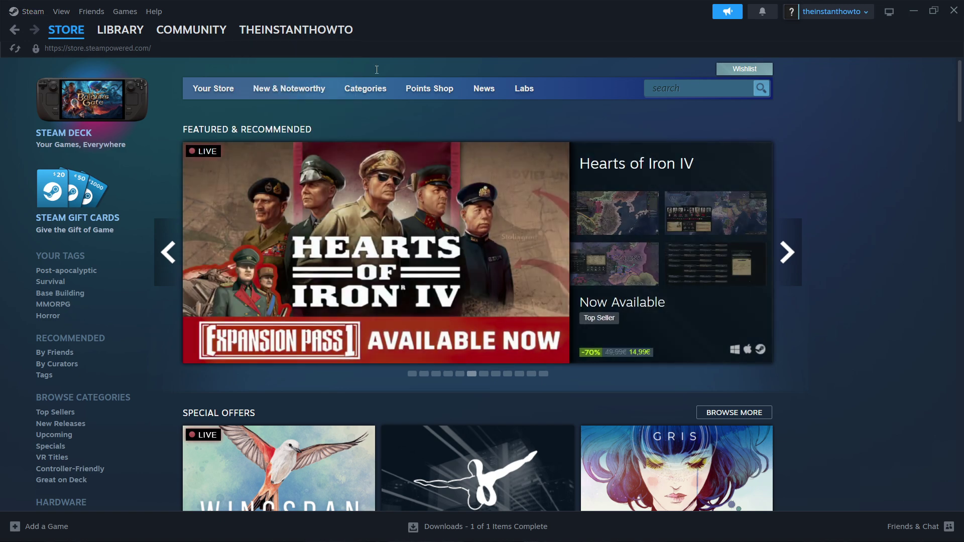
Open the official Steam site from the Google results and go to its Install Steam page.
key(alt+Tab)
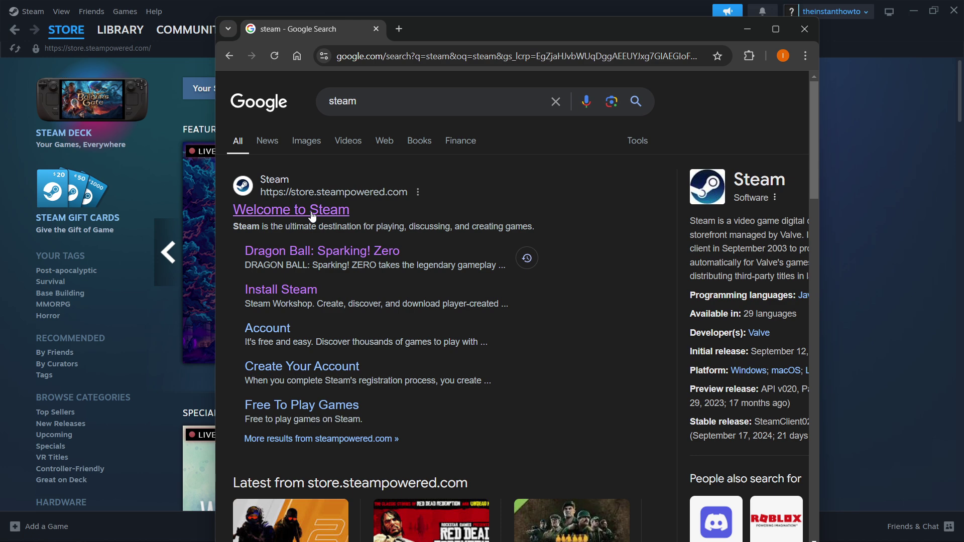
click(312, 217)
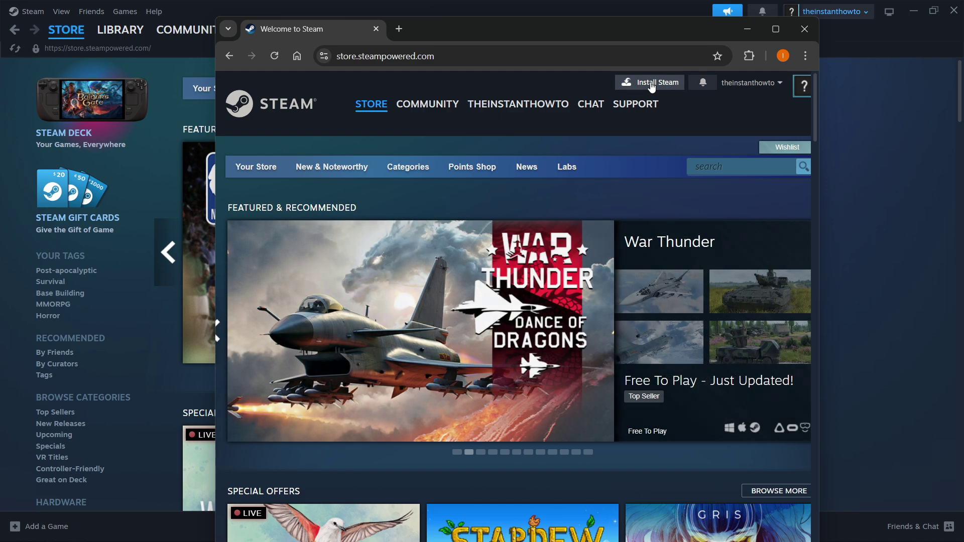
click(651, 86)
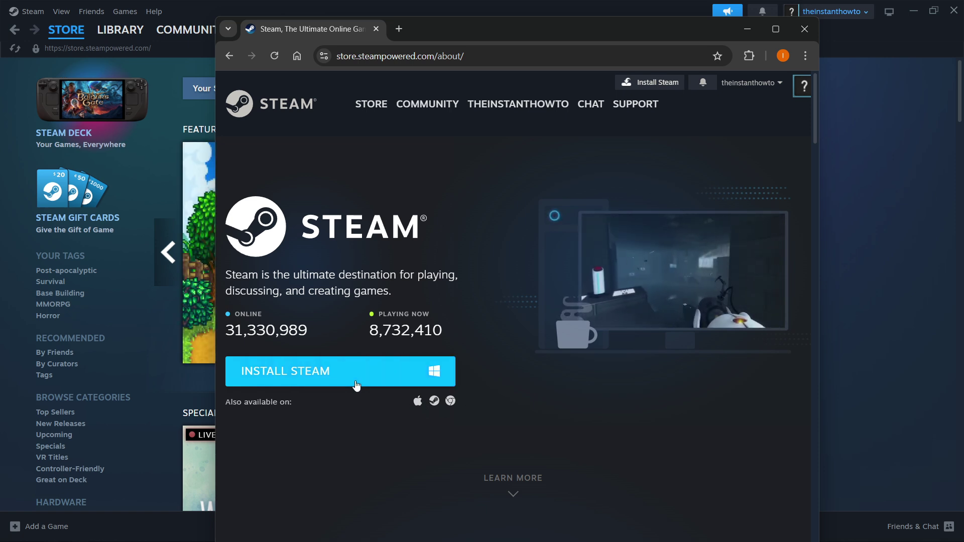
Download SteamSetup.exe (2.3 MB) and launch it from Chrome's downloads.
click(417, 374)
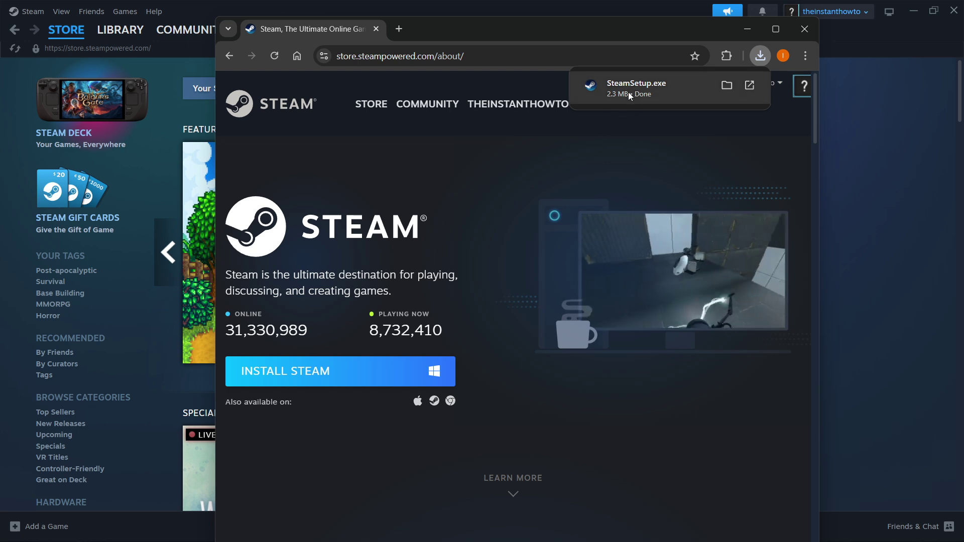
click(649, 90)
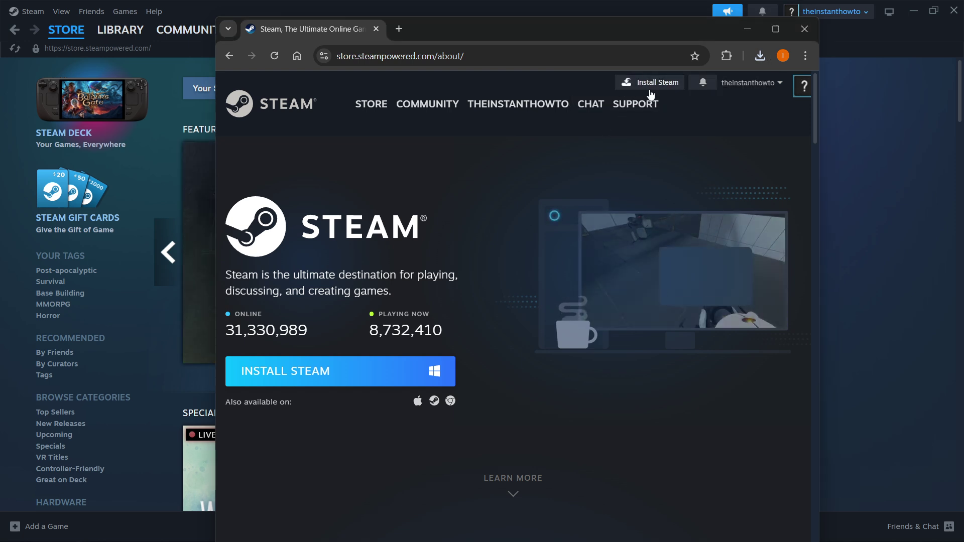
Advance the Steam Setup wizard past the welcome and English language pages to the install location.
mouse_move(460, 167)
mouse_down()
mouse_move(458, 136)
mouse_move(449, 137)
mouse_up()
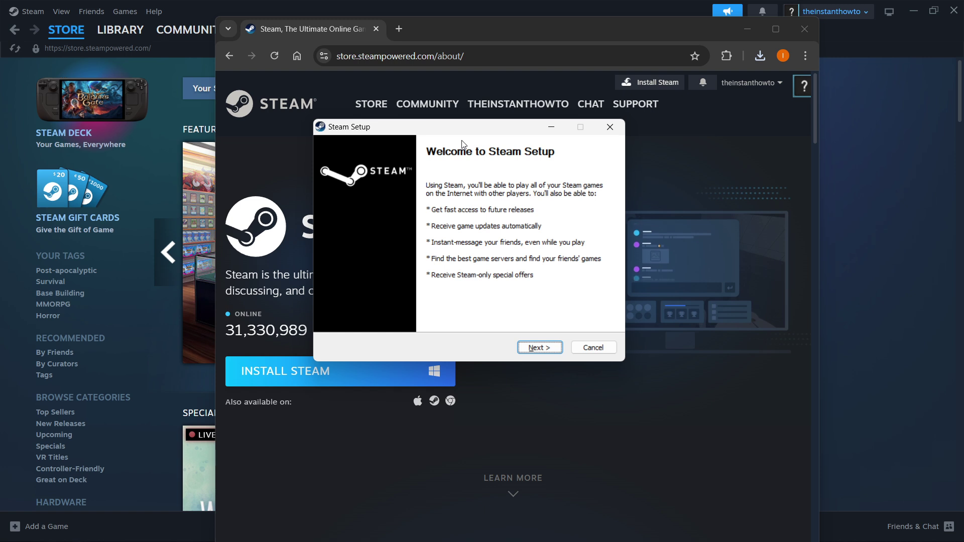
click(546, 349)
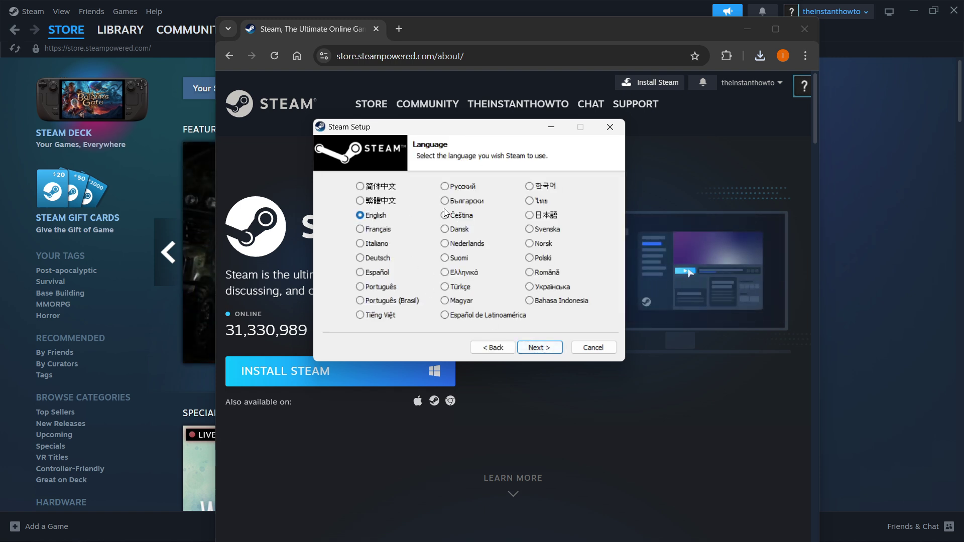
click(540, 348)
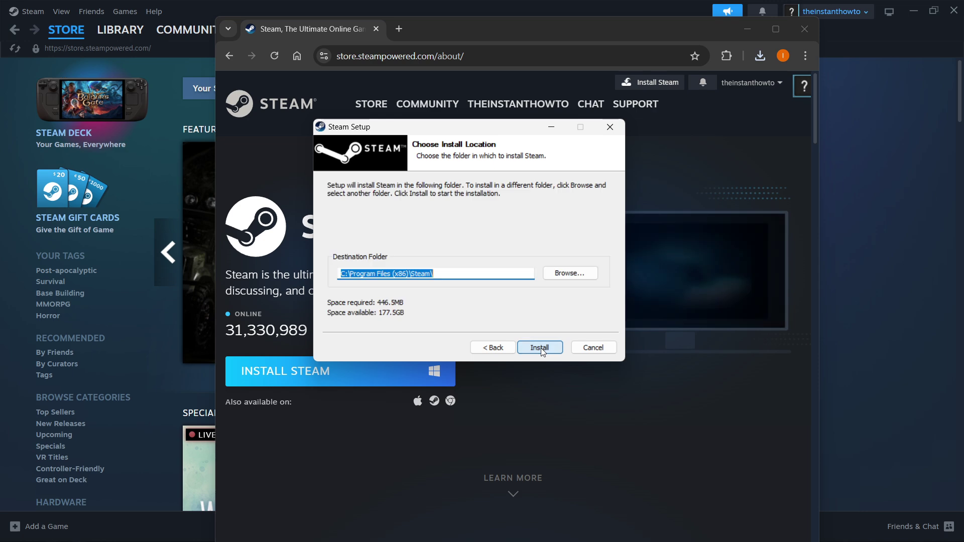
Select the destination folder path, then close the installer without installing Steam.
click(474, 275)
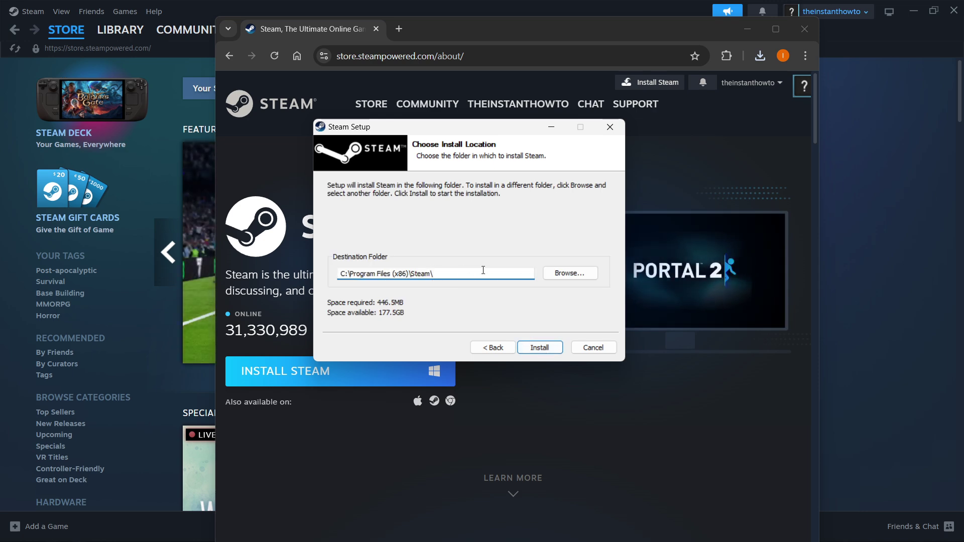
key(ctrl+a)
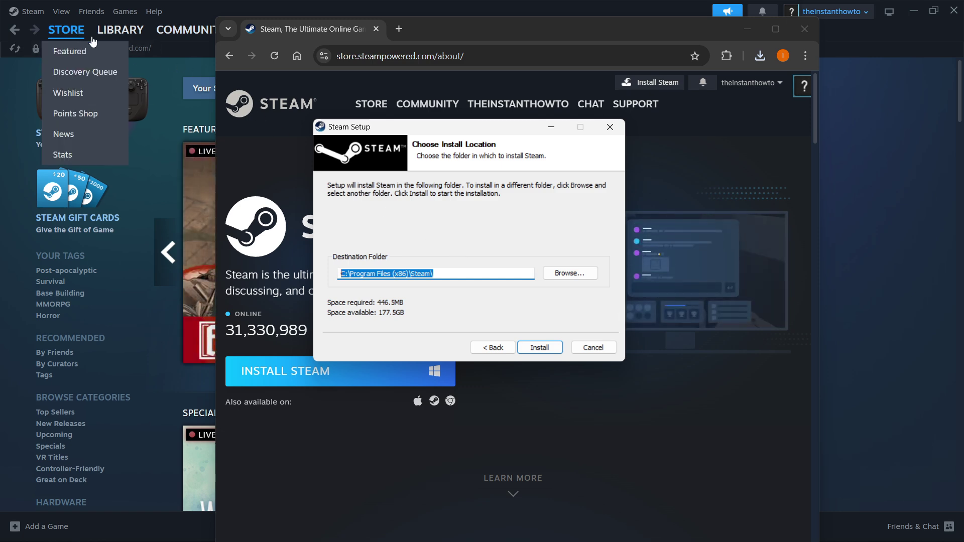
mouse_move(104, 40)
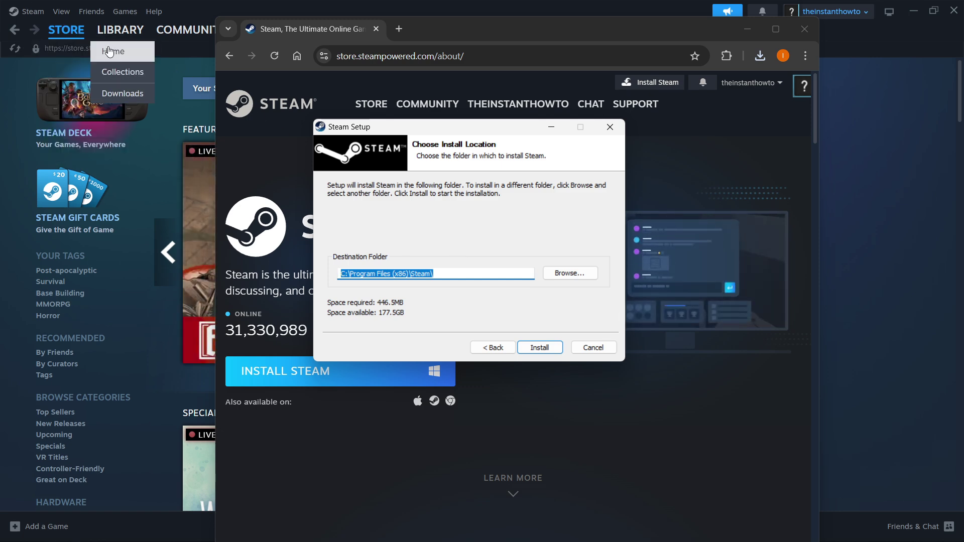
click(610, 125)
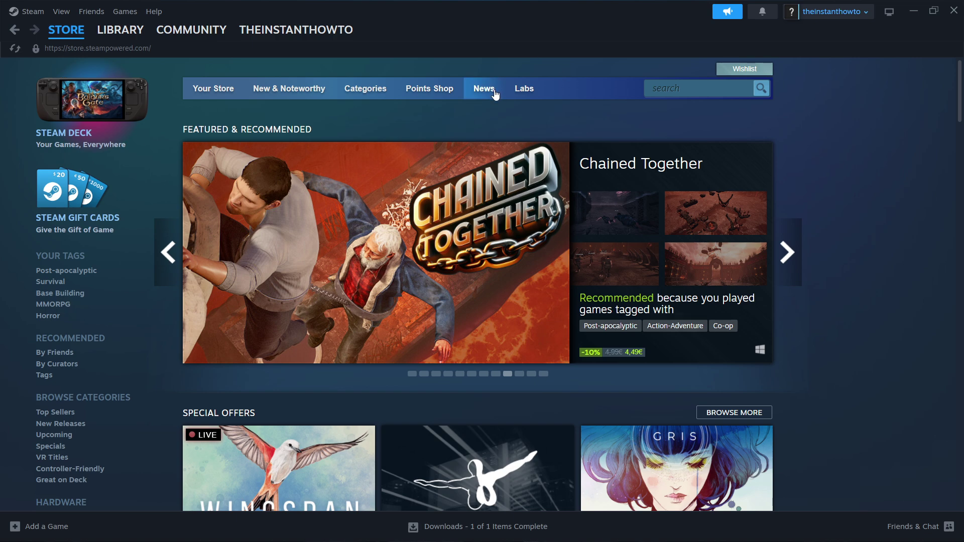
mouse_move(62, 36)
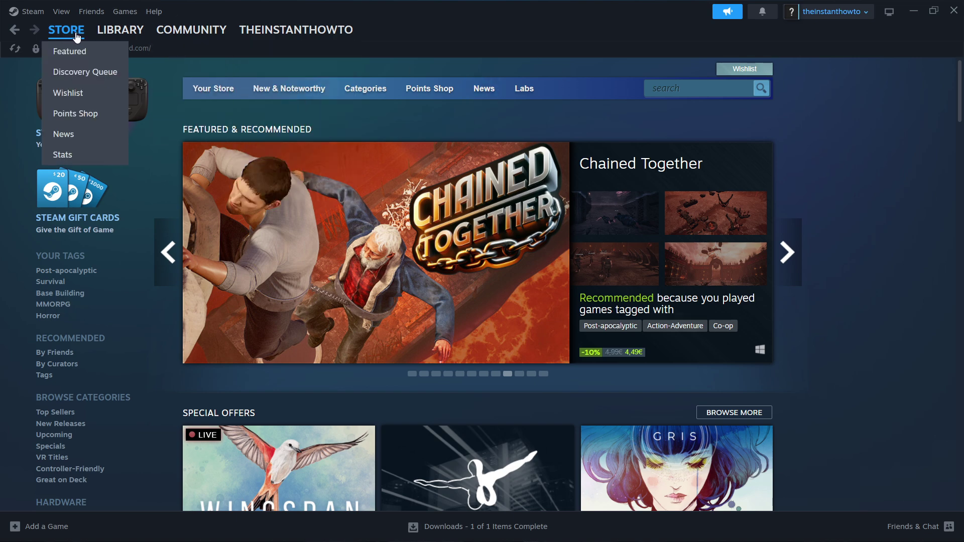
Search the Featured store for 'ea sports wrc' to surface EA SPORTS™ WRC at 49,99€.
click(74, 54)
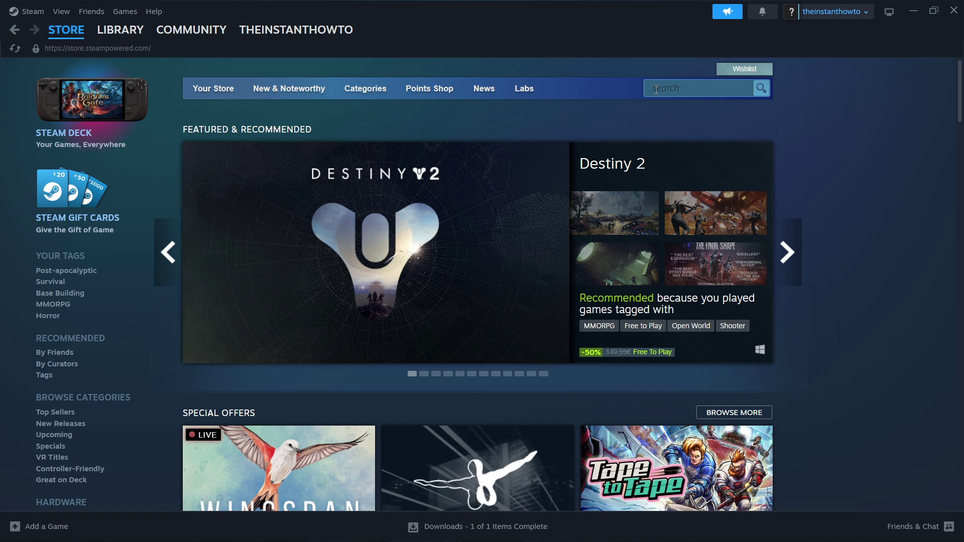
click(680, 92)
text(orts wrc 24)
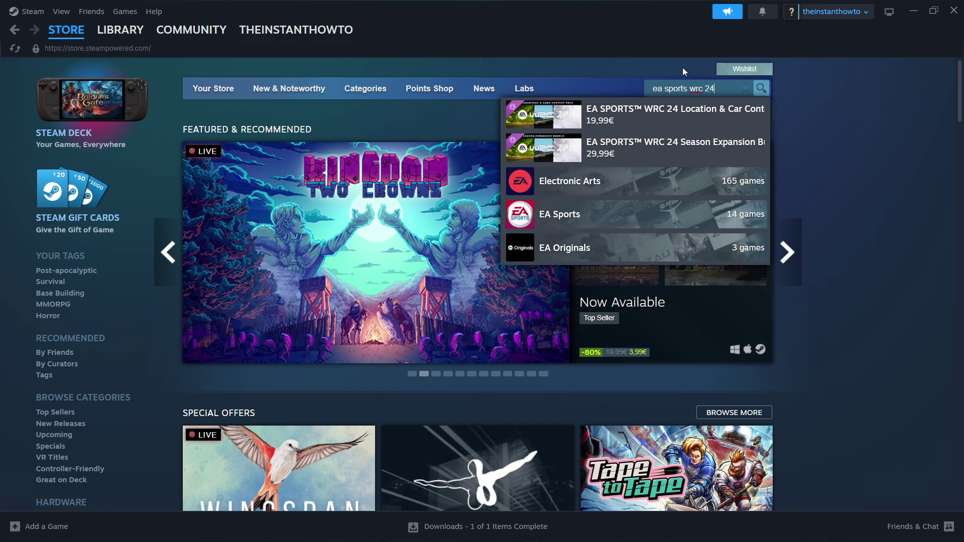
key(BackSpace)
key(BackSpace)
key(BackSpace)
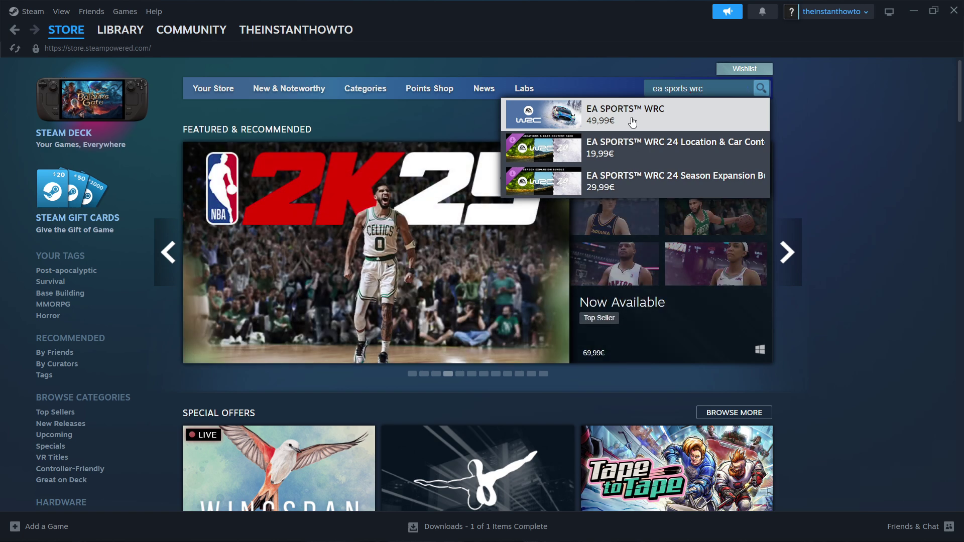
Open the EA SPORTS™ WRC store page and bring the 49,99€ Buy EA SPORTS™ WRC 24 box into view.
click(632, 123)
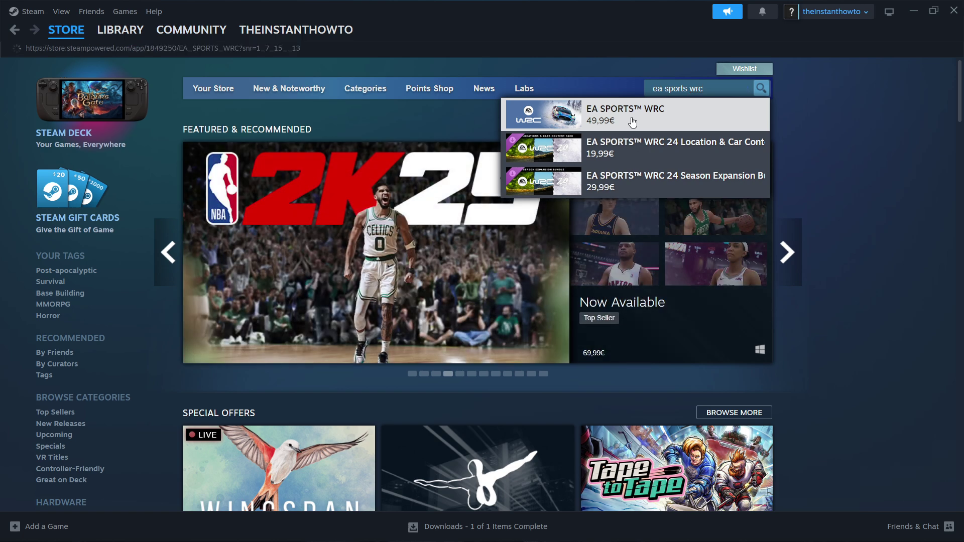
scroll(155, 222, down, 8)
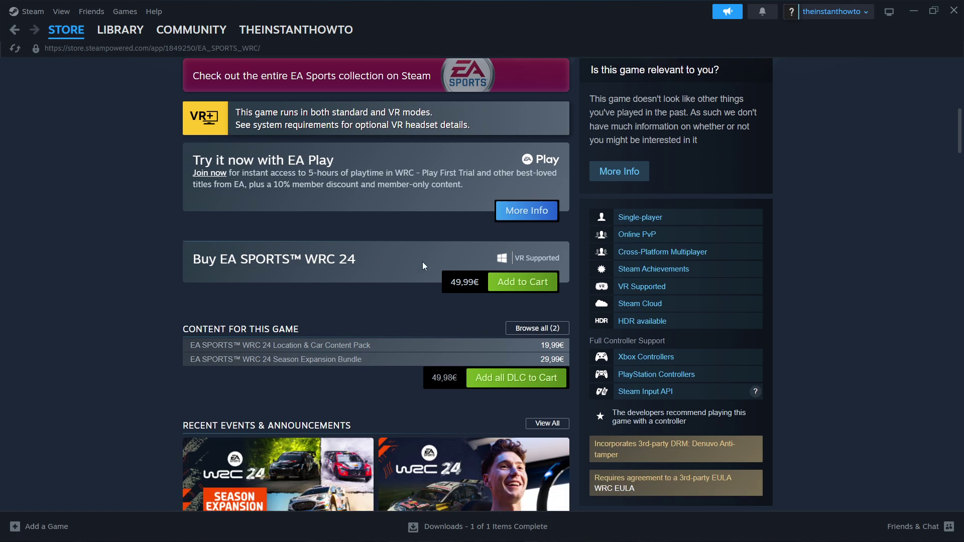
Add EA SPORTS™ WRC 24 (49,99€) to the cart for my account and continue to payment.
click(520, 286)
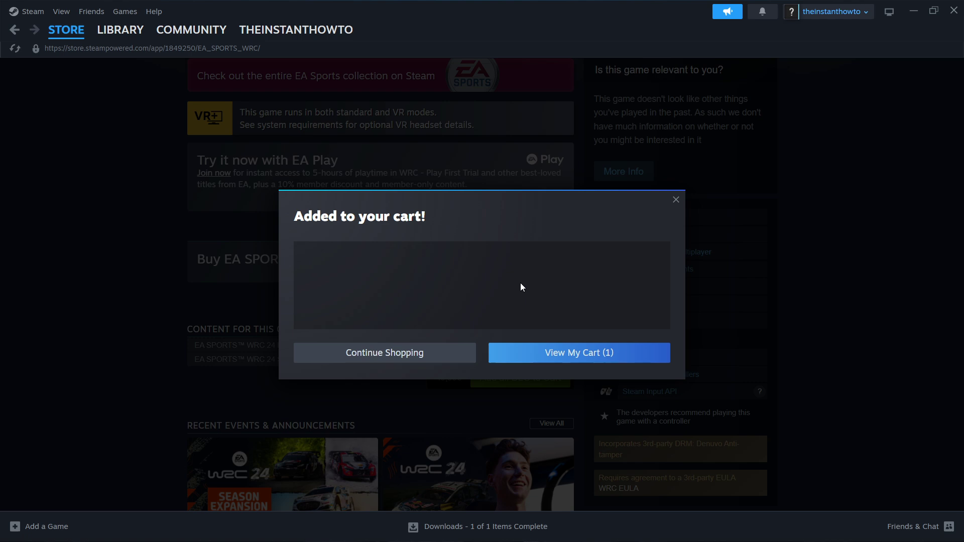
click(569, 353)
click(373, 238)
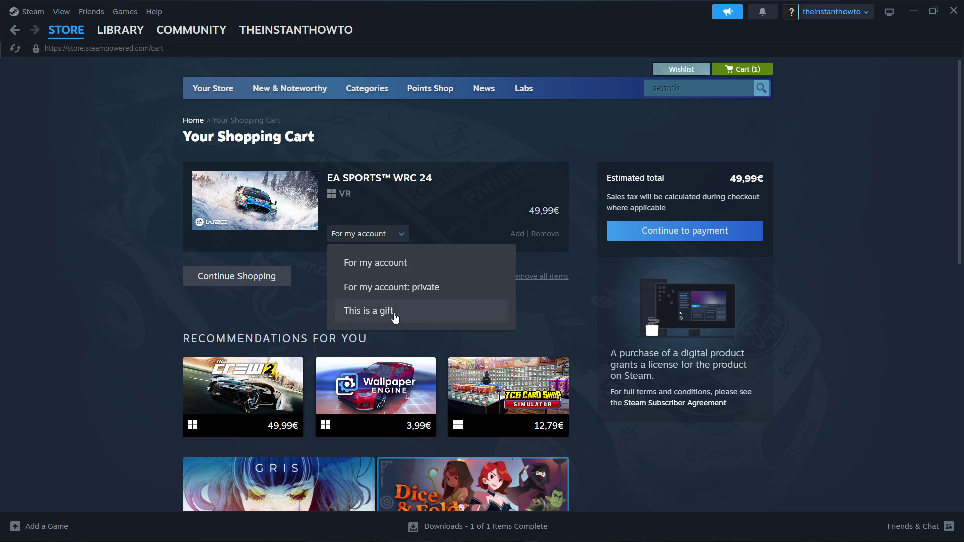
click(396, 267)
click(676, 240)
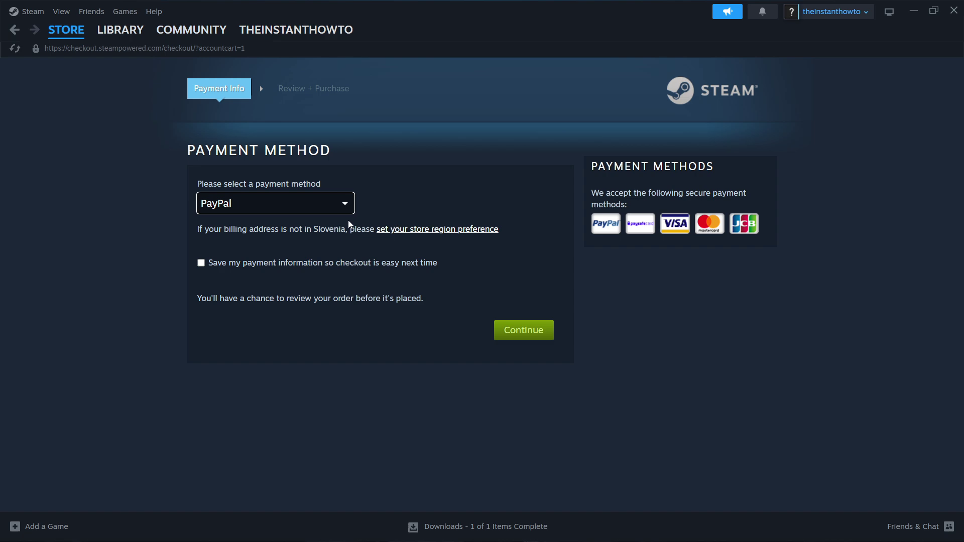
Review the checkout payment methods and keep PayPal selected.
click(329, 213)
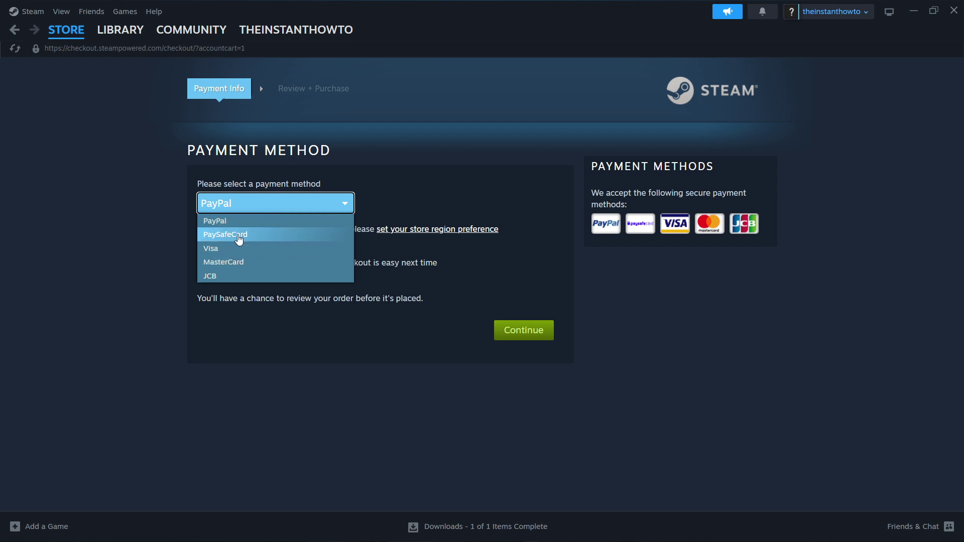
click(261, 207)
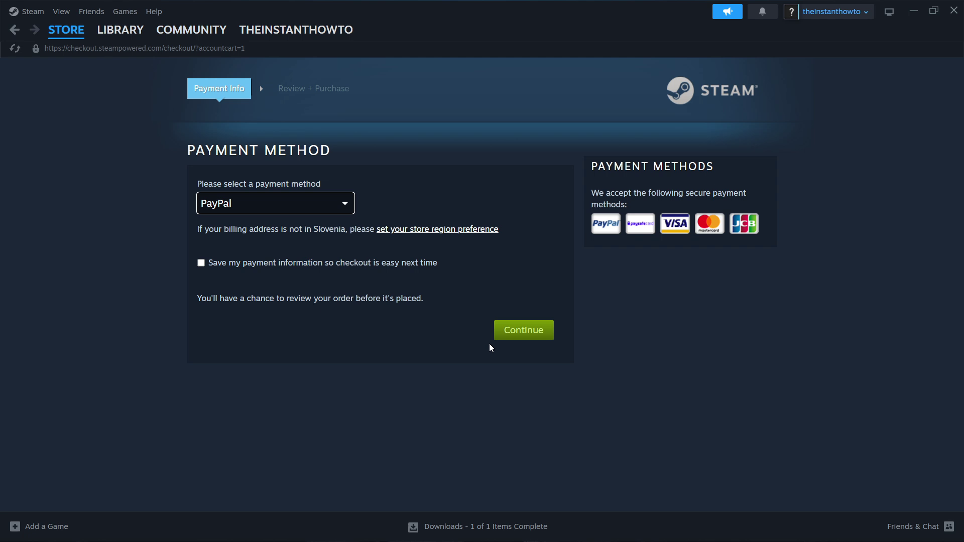
Switch to the Library and open the Spectre Divide page (10.49 GB install).
click(119, 30)
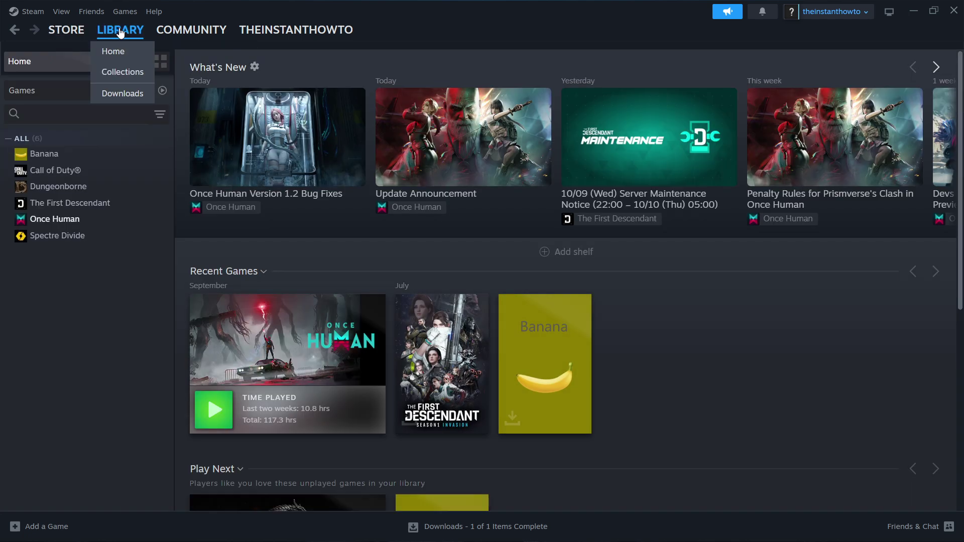
click(48, 91)
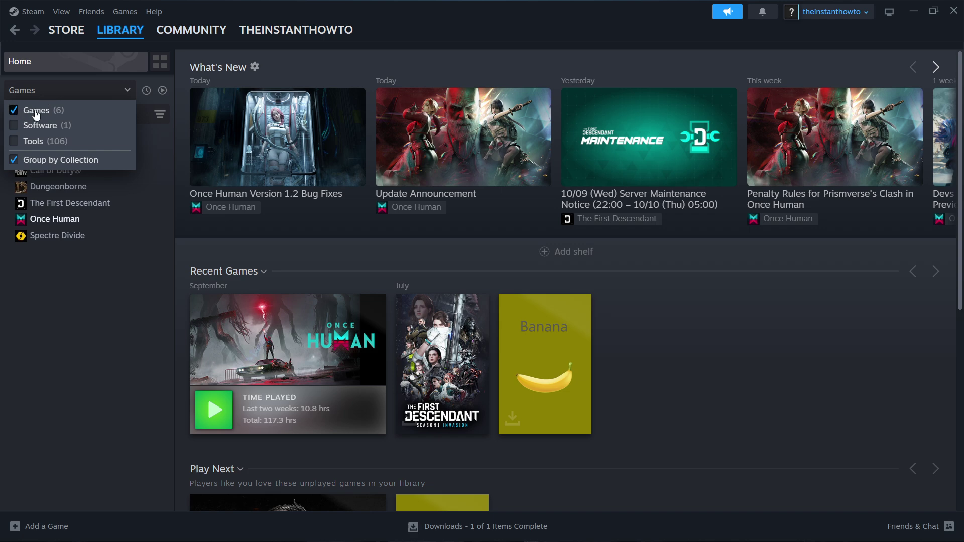
click(52, 92)
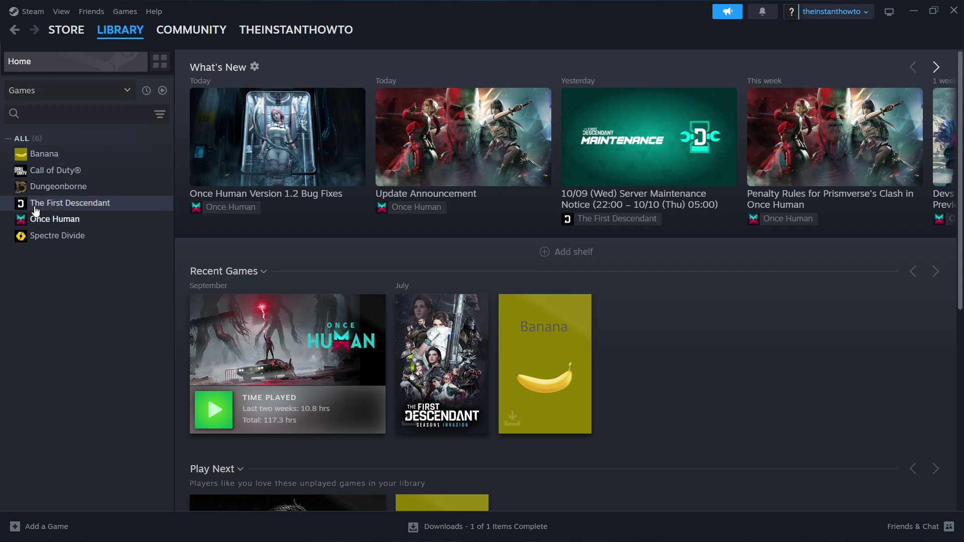
click(76, 245)
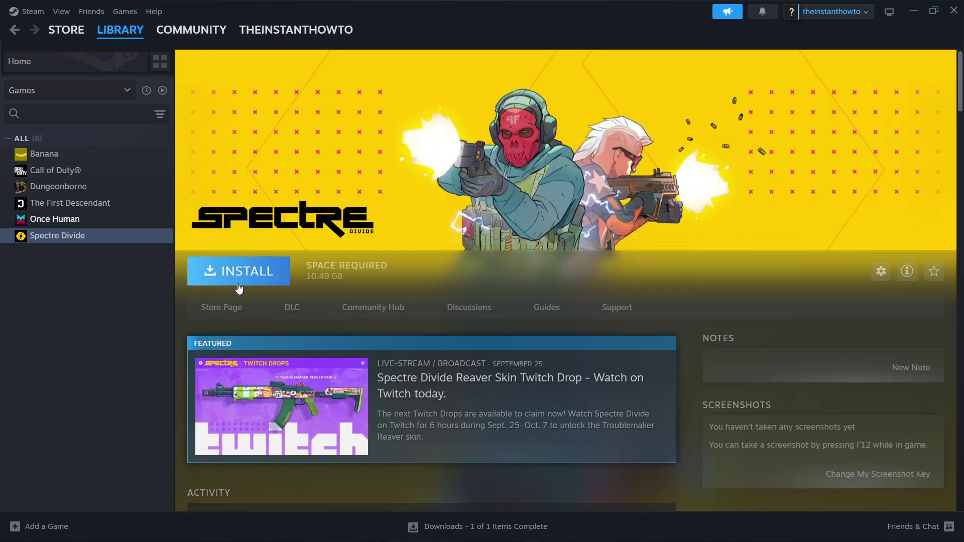
click(238, 274)
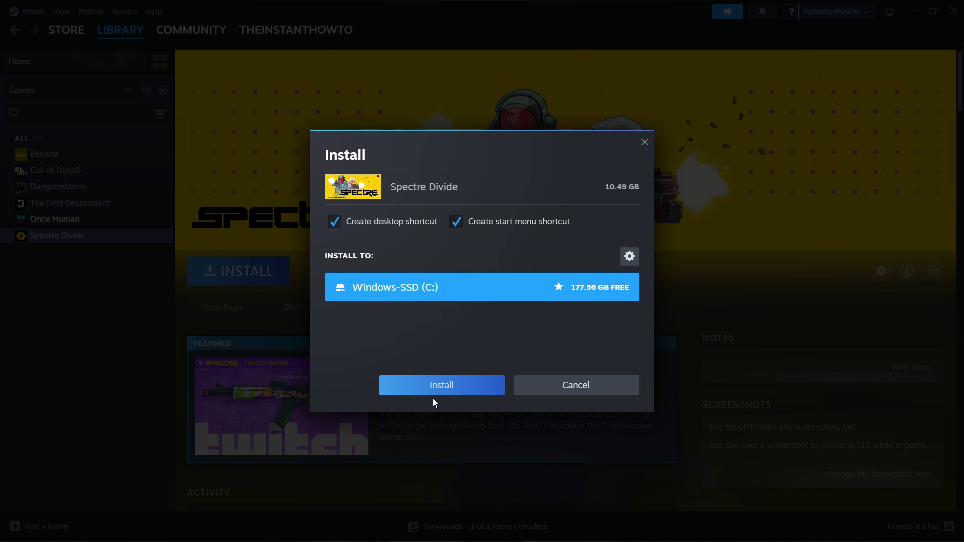
click(645, 144)
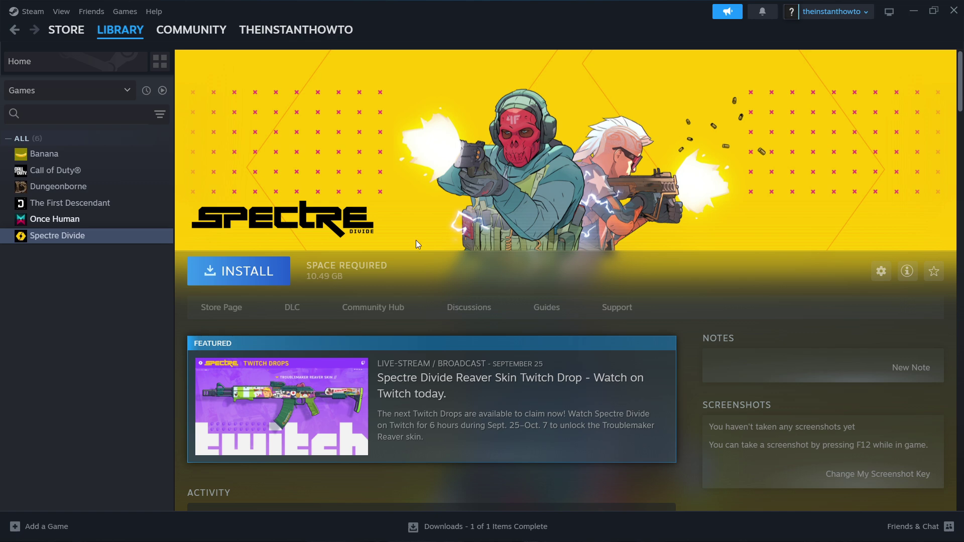
Select Once Human in the library sidebar to show its game page.
click(129, 222)
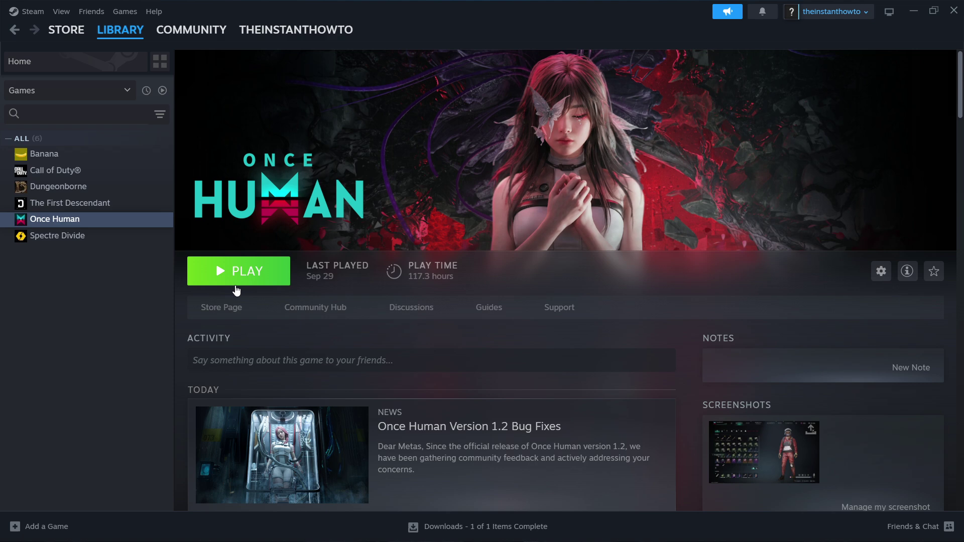